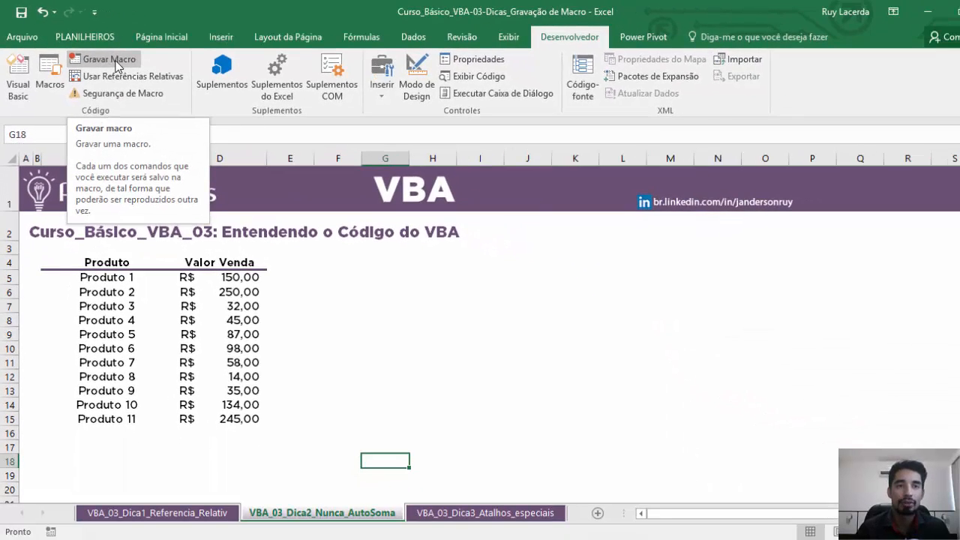
Start recording a macro named AutoSoma, stored in this workbook, with shortcut Ctrl+Shift+I and the description "Macro AutoSoma"
{"action": "left_click", "coordinate": [109, 59]}
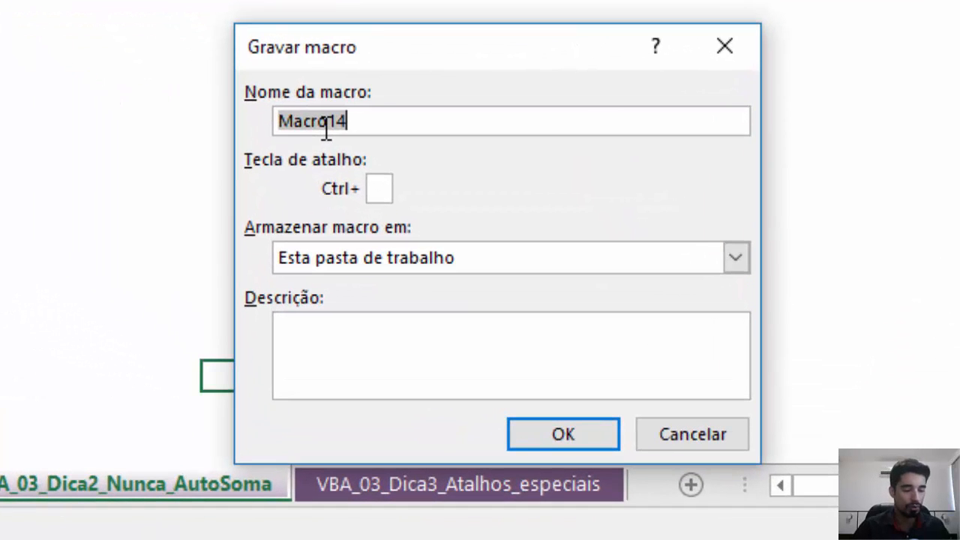
{"action": "type", "text": "Au"}
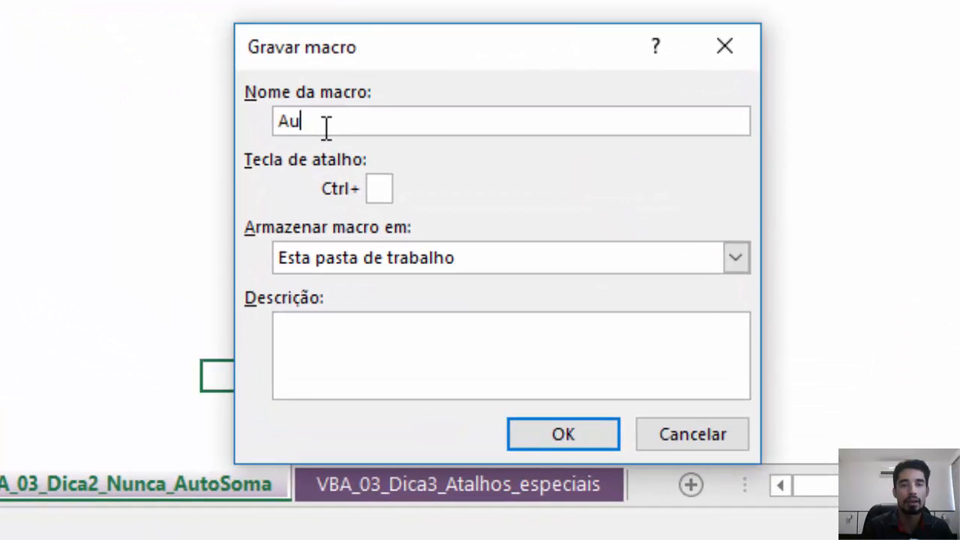
{"action": "type", "text": "toSoma"}
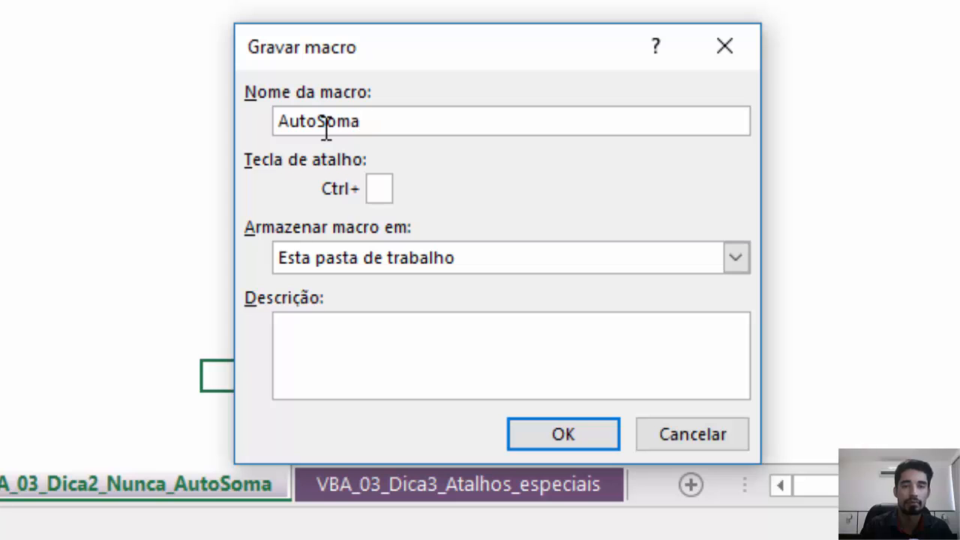
{"action": "left_click", "coordinate": [390, 188]}
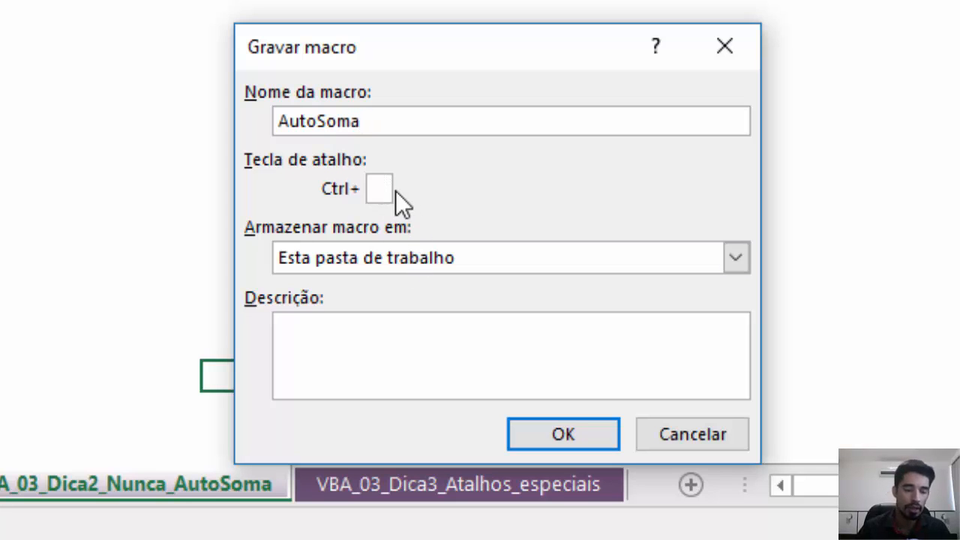
{"action": "type", "text": "I"}
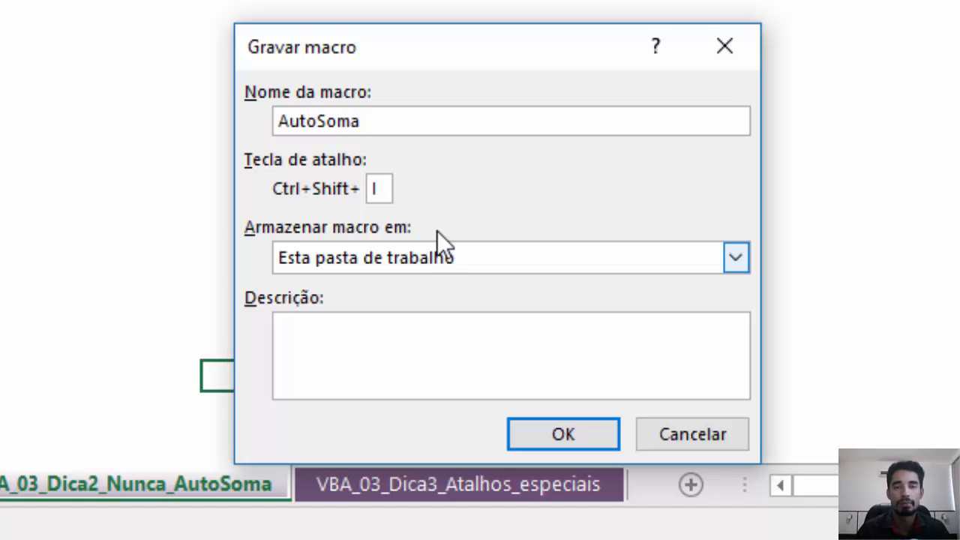
{"action": "left_click", "coordinate": [488, 339]}
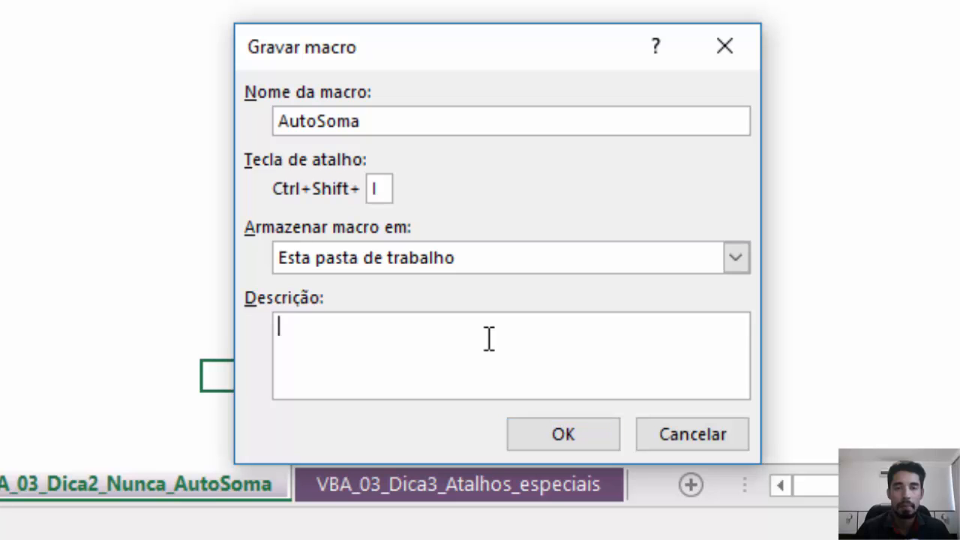
{"action": "type", "text": "Macro Auto"}
{"action": "type", "text": "Som"}
{"action": "key", "text": "BackSpace"}
{"action": "type", "text": "oma"}
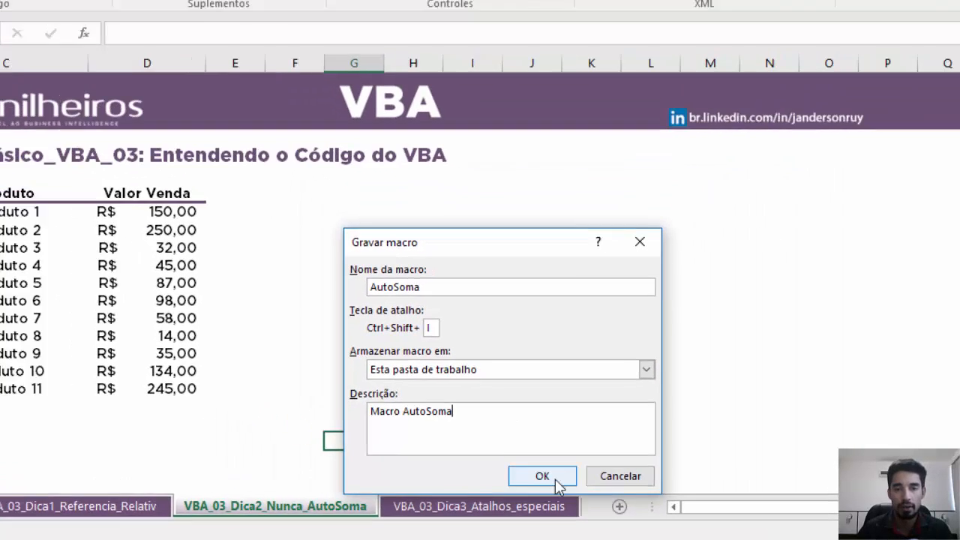
{"action": "left_click", "coordinate": [557, 446]}
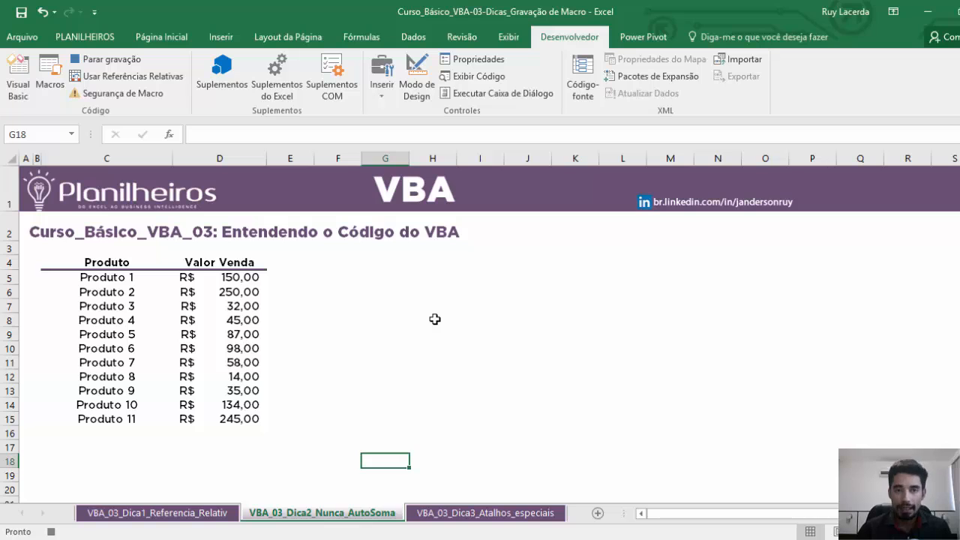
Insert an AutoSum of the Valor Venda column (D5:D15) in cell D16 and stop the macro recording
{"action": "left_click", "coordinate": [239, 432]}
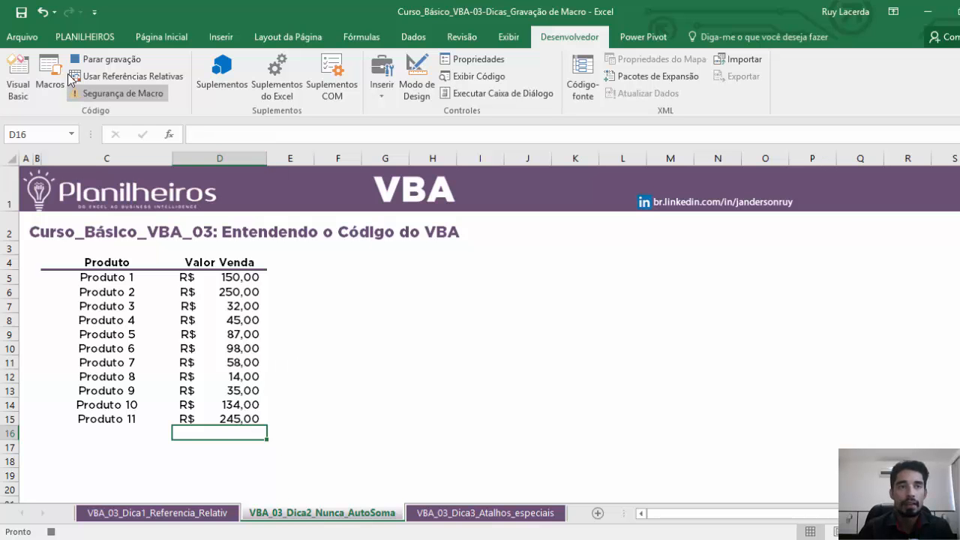
{"action": "left_click", "coordinate": [162, 39]}
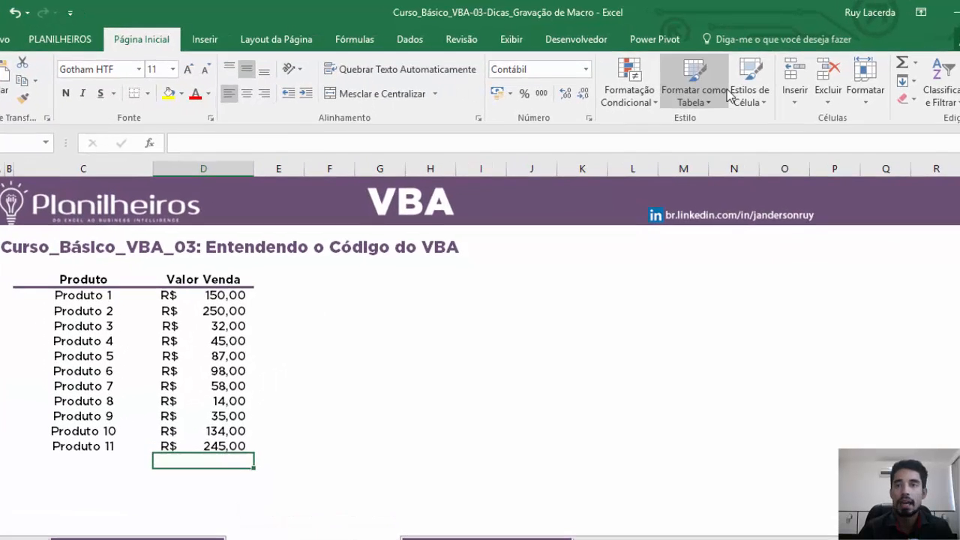
{"action": "left_click", "coordinate": [931, 70]}
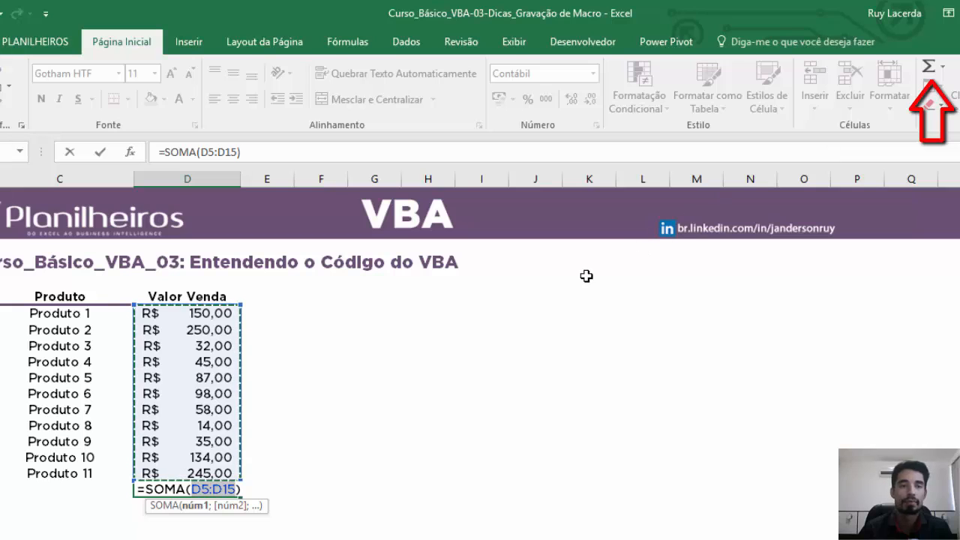
{"action": "key", "text": "Return"}
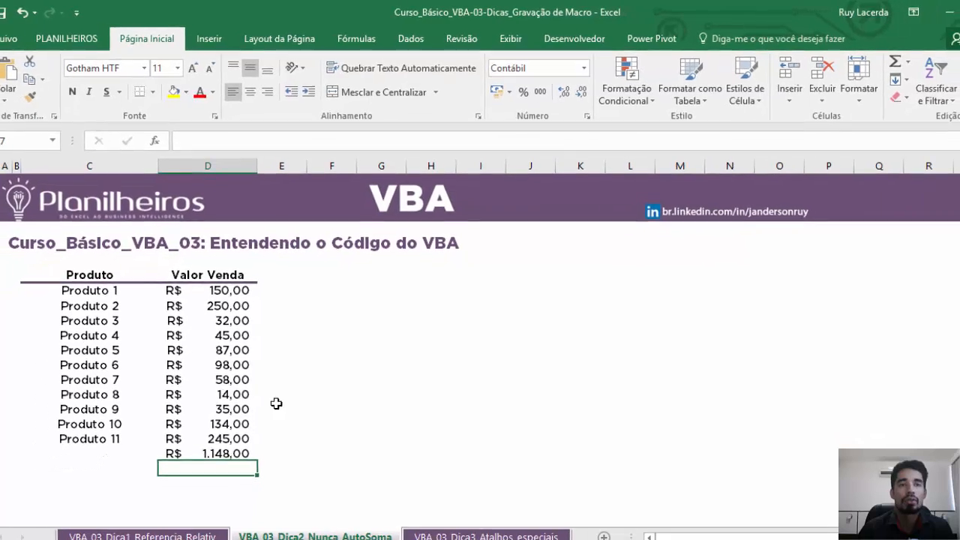
{"action": "left_click", "coordinate": [574, 39]}
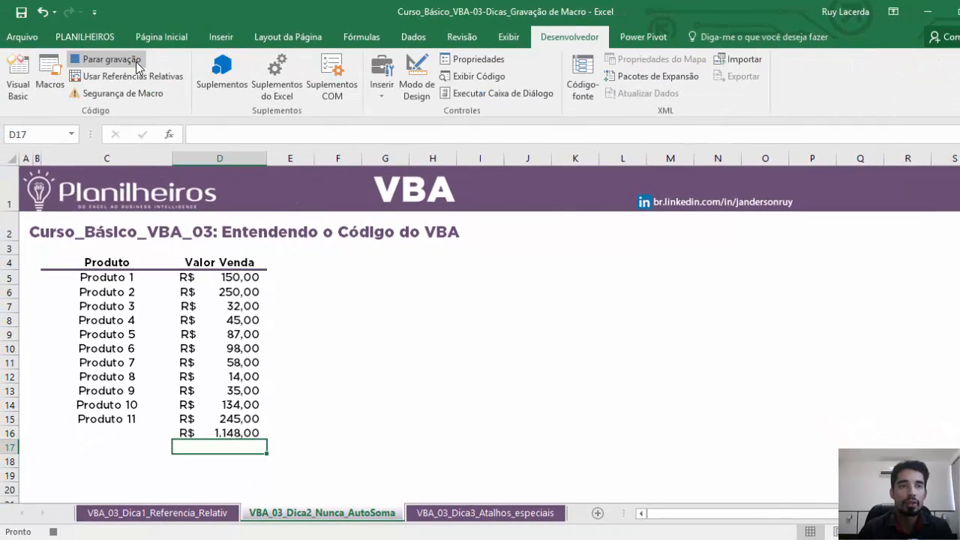
{"action": "left_click", "coordinate": [132, 60]}
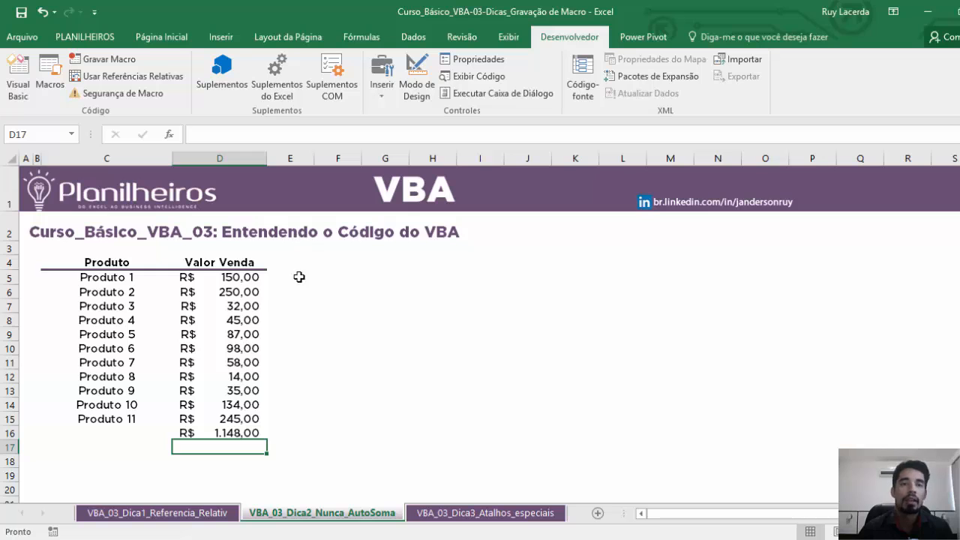
Clear the total in cell D16 below the Valor Venda values
{"action": "left_click", "coordinate": [226, 434]}
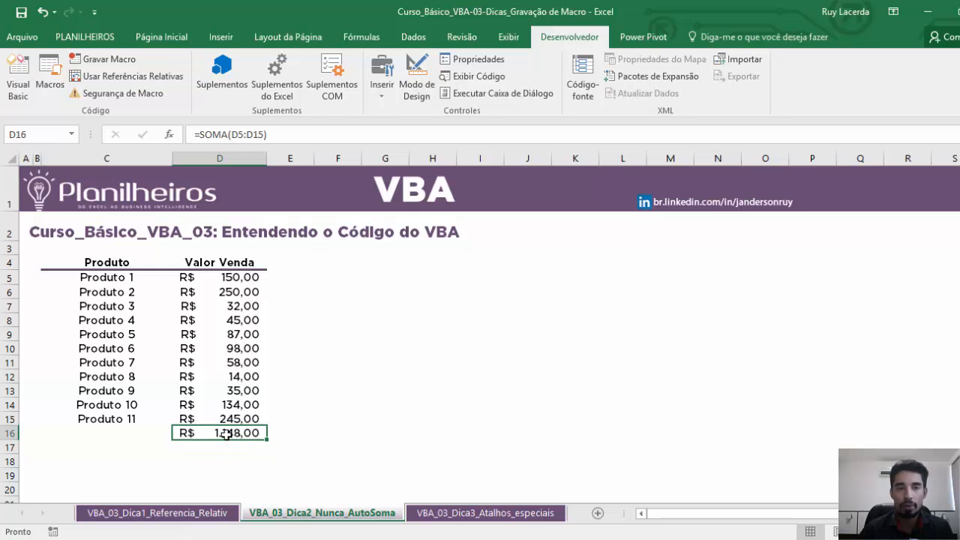
{"action": "key", "text": "Delete"}
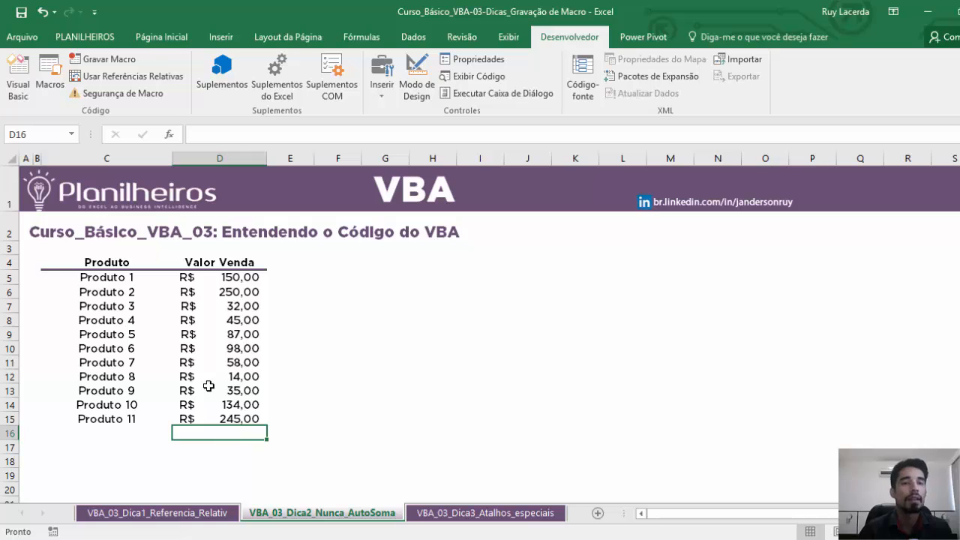
{"action": "left_click_drag", "start_coordinate": [234, 276], "coordinate": [240, 420]}
{"action": "left_click", "coordinate": [226, 432]}
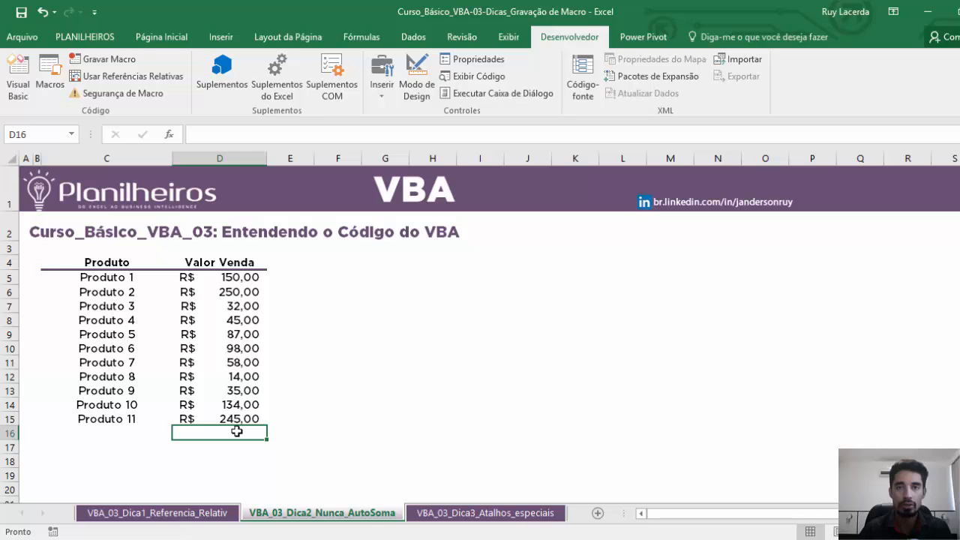
Enter 50 in cell D16 and insert an AutoSum of D5:D16 manually in cell D17
{"action": "type", "text": "50"}
{"action": "key", "text": "Return"}
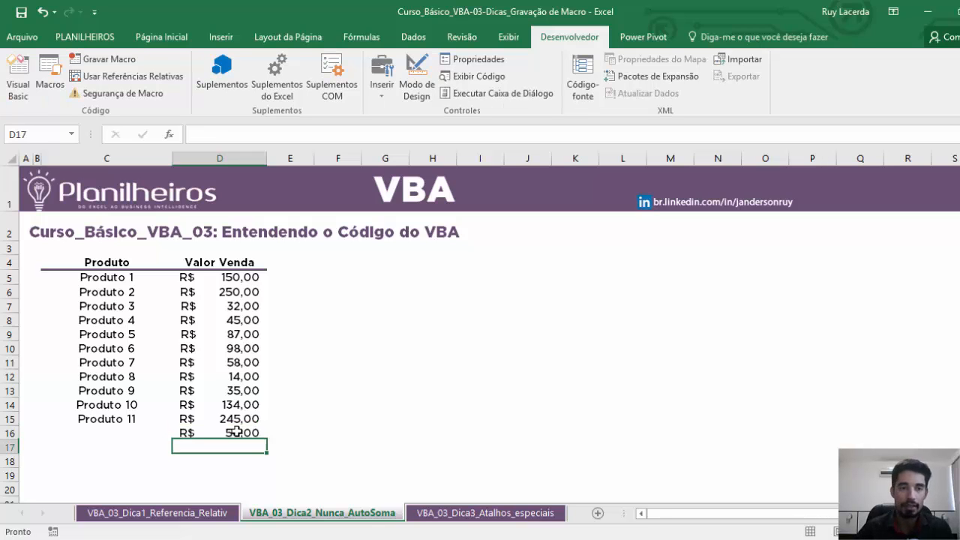
{"action": "left_click", "coordinate": [160, 37]}
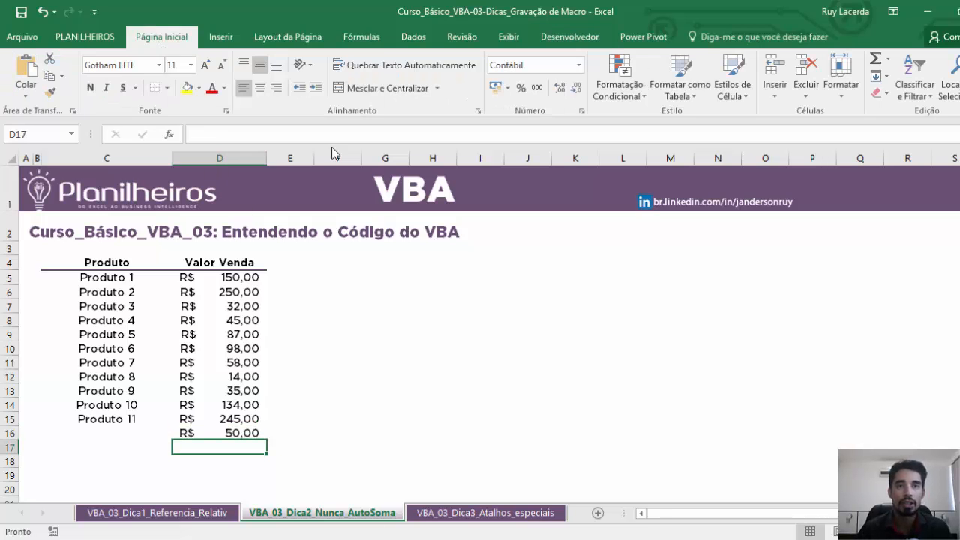
{"action": "left_click", "coordinate": [875, 58]}
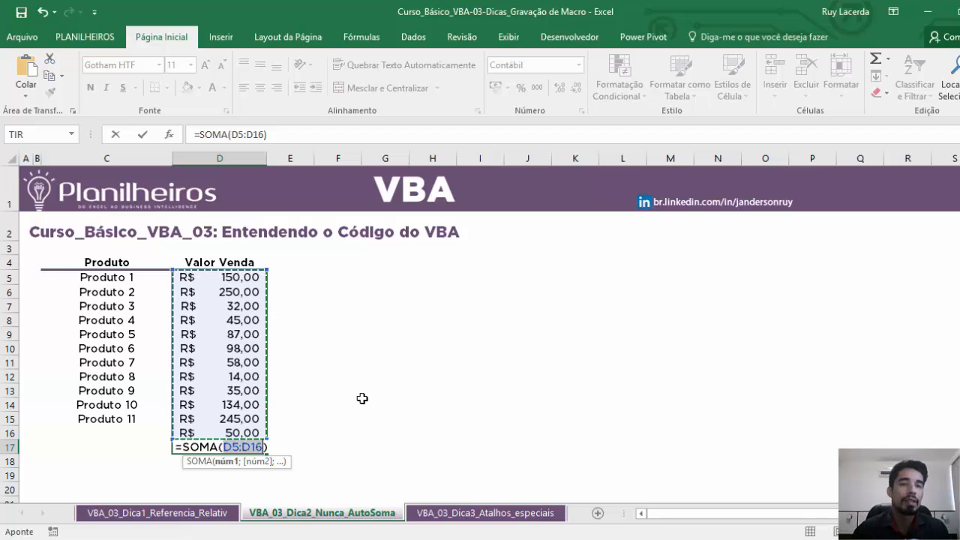
{"action": "key", "text": "Return"}
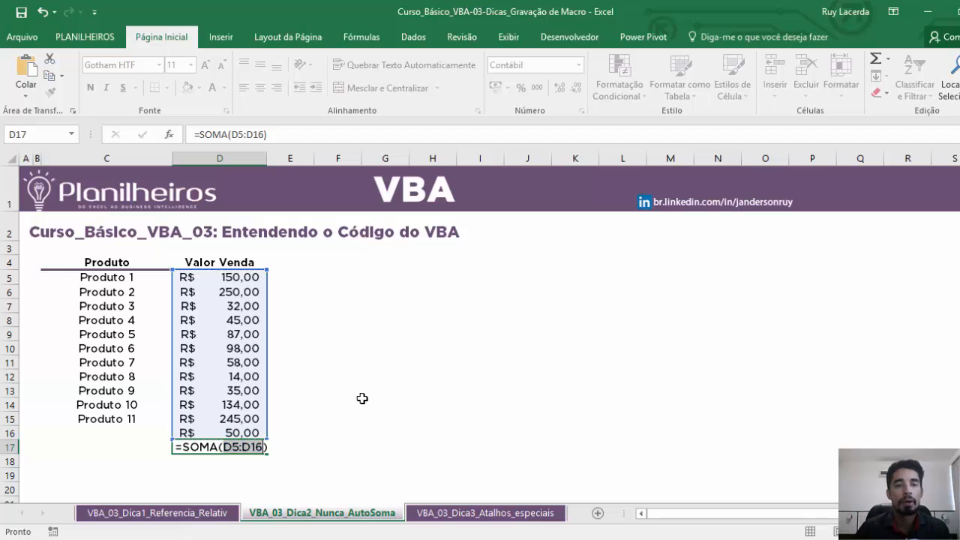
Clear the sum in cell D17 and the added value in cell D16
{"action": "key", "text": "Up"}
{"action": "key", "text": "Delete"}
{"action": "key", "text": "Up"}
{"action": "key", "text": "Delete"}
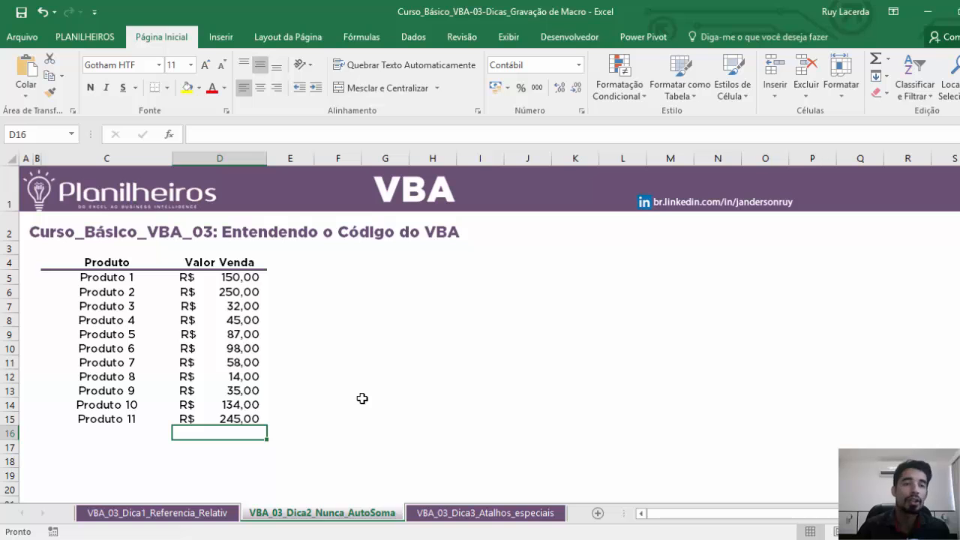
{"action": "key", "text": "Up"}
{"action": "key", "text": "Down"}
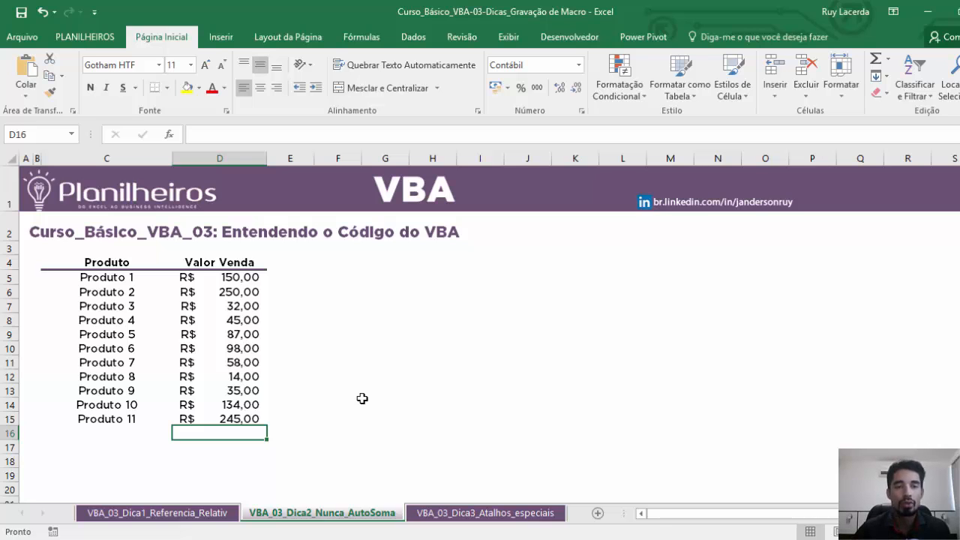
Enter 50 in cell D16, run the AutoSoma macro and check the formula it writes there
{"action": "type", "text": "50"}
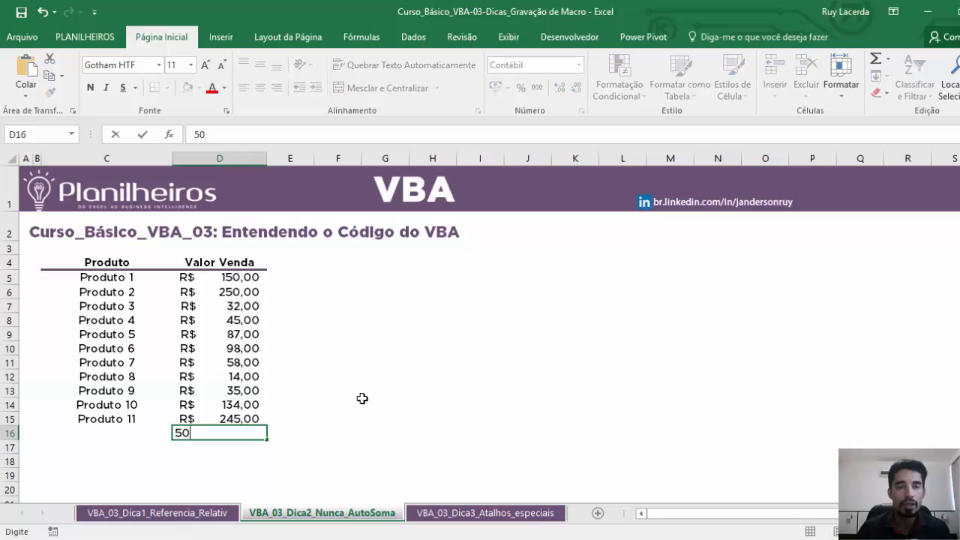
{"action": "key", "text": "Return"}
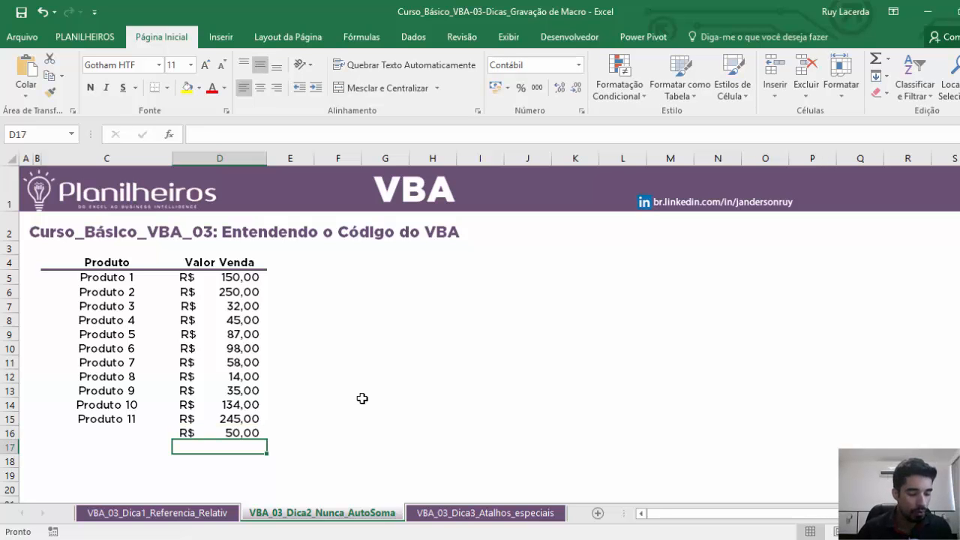
{"action": "key", "text": "ctrl+shift+a"}
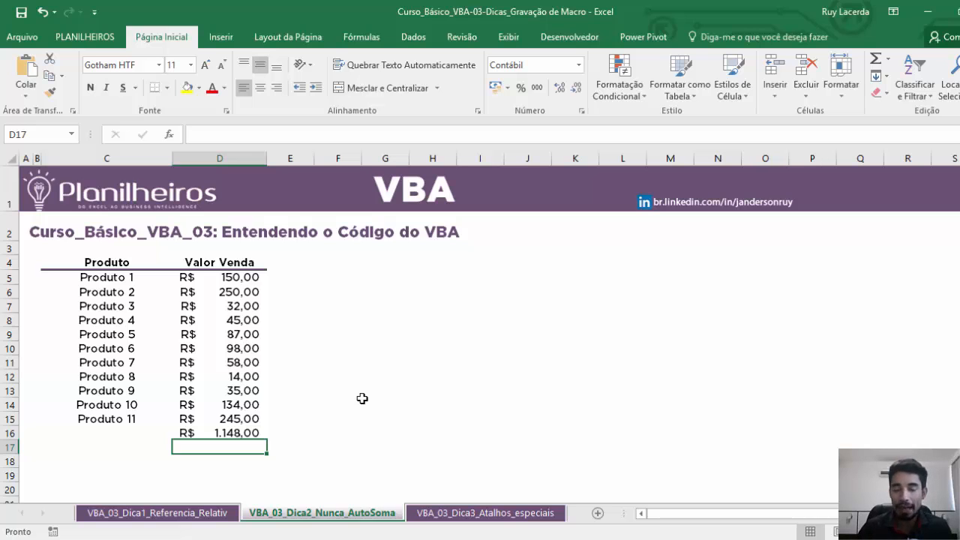
{"action": "key", "text": "Up"}
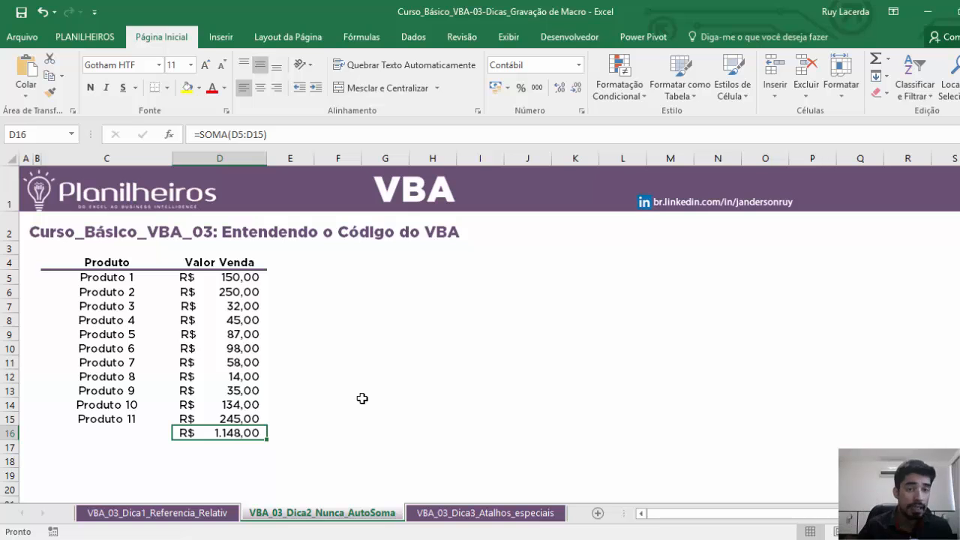
Switch to the VBA_03_Dica3_Atalhos_especiais sheet and jump to the last worksheet row in column D
{"action": "left_click", "coordinate": [463, 513]}
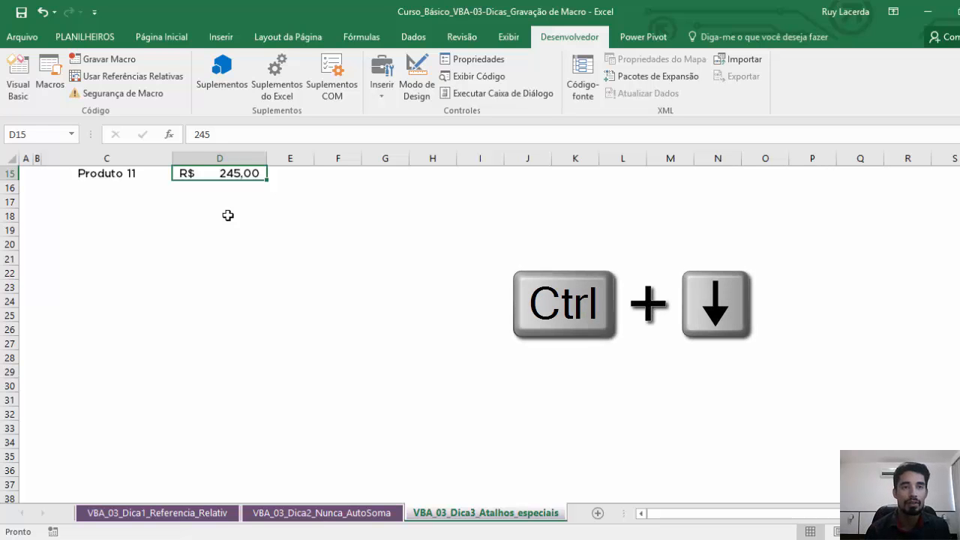
{"action": "key", "text": "ctrl+Down"}
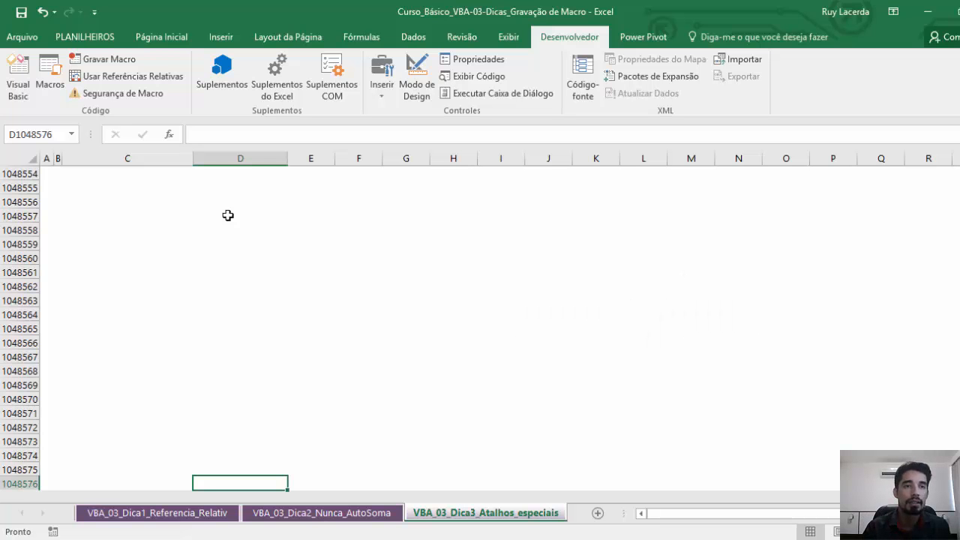
Record a macro named Ultima_cel_preenchida that jumps from the bottom of column D up to its last filled cell
{"action": "left_click", "coordinate": [101, 60]}
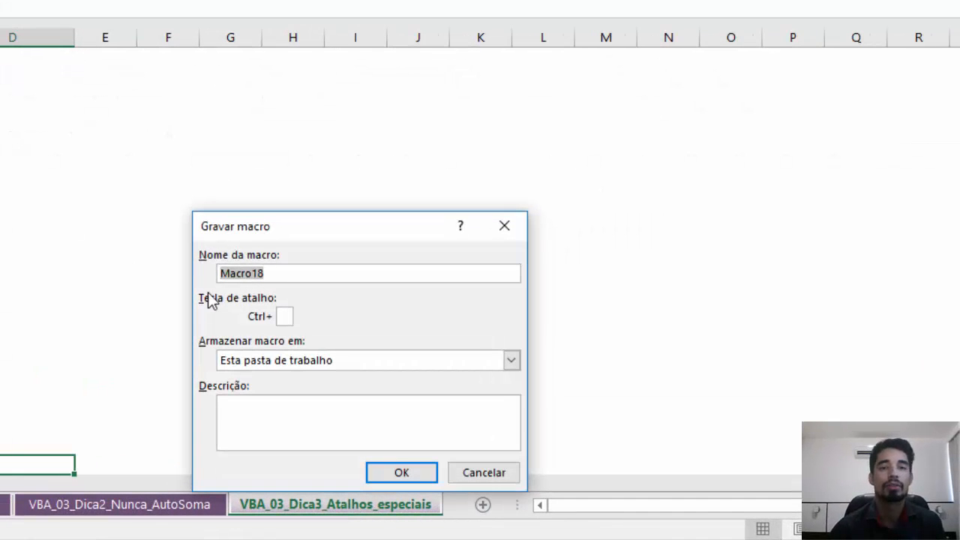
{"action": "type", "text": "Ultima c"}
{"action": "key", "text": "BackSpace"}
{"action": "key", "text": "BackSpace"}
{"action": "type", "text": "_cel_preenchida"}
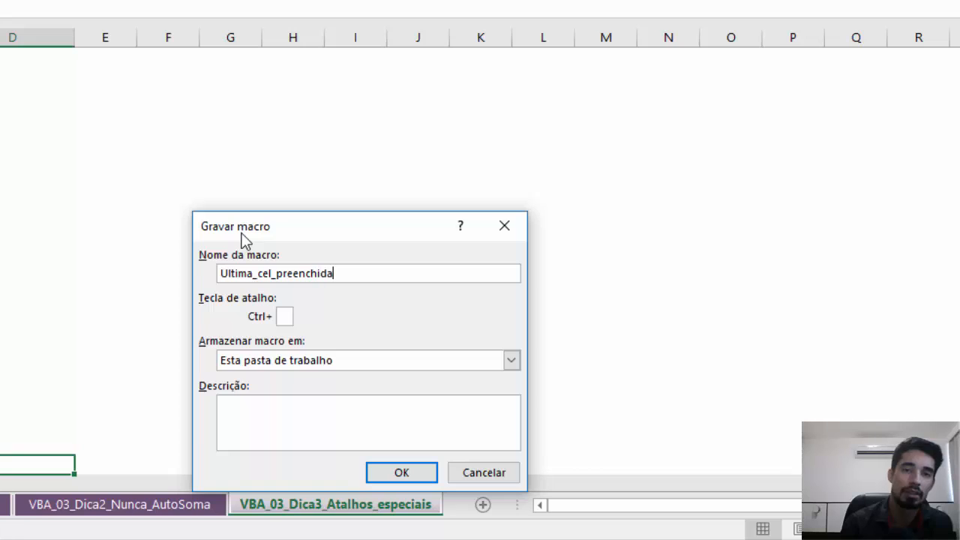
{"action": "key", "text": "Return"}
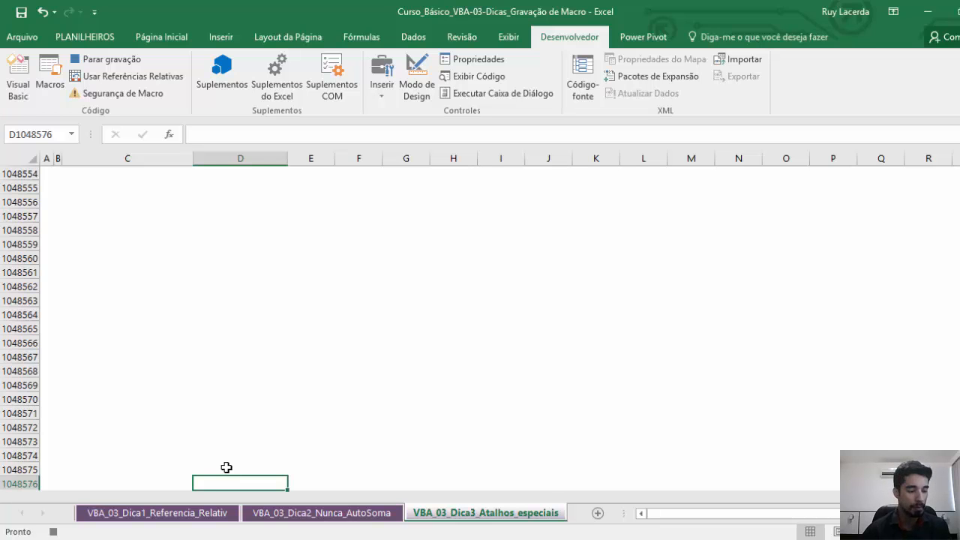
{"action": "key", "text": "ctrl+Up"}
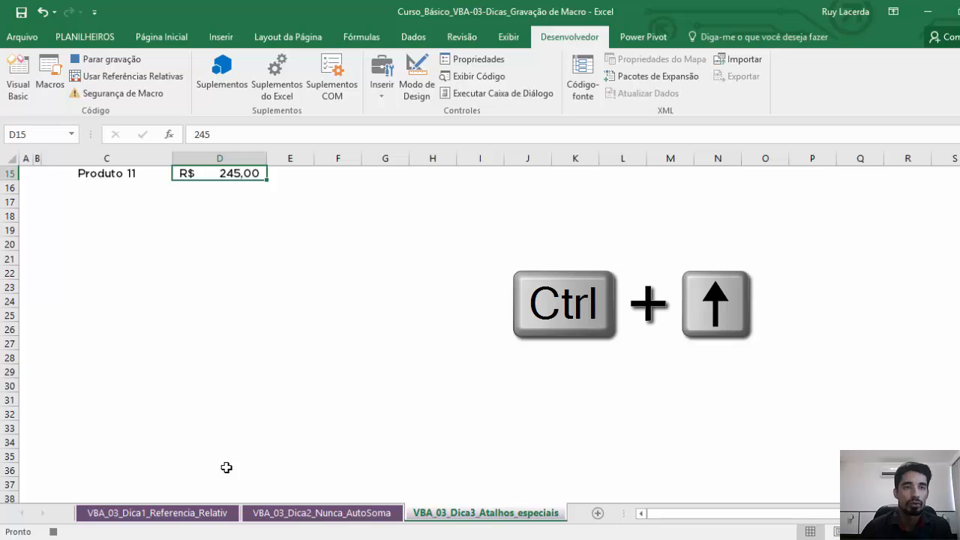
{"action": "left_click", "coordinate": [139, 59]}
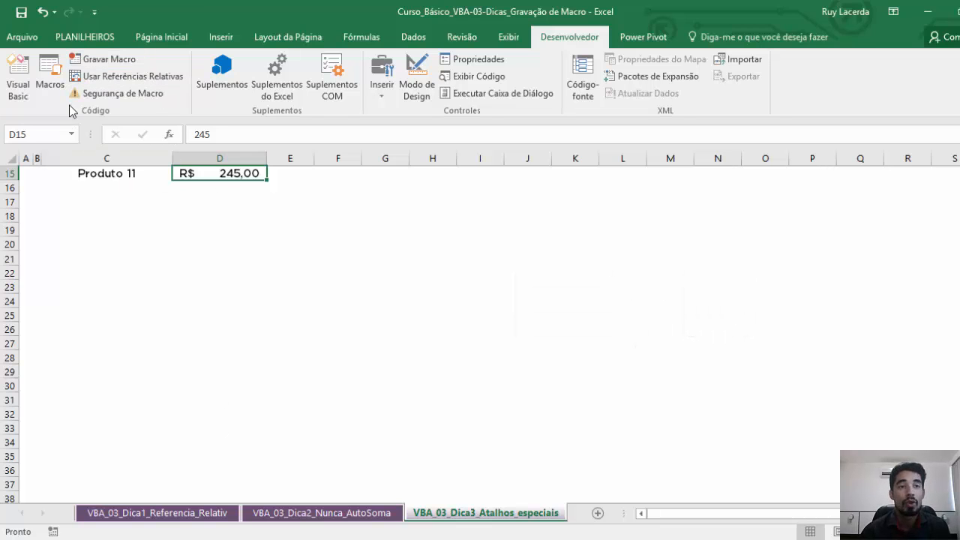
Open the Ultima_cel_preenchida macro for debugging in the Visual Basic editor
{"action": "left_click", "coordinate": [50, 75]}
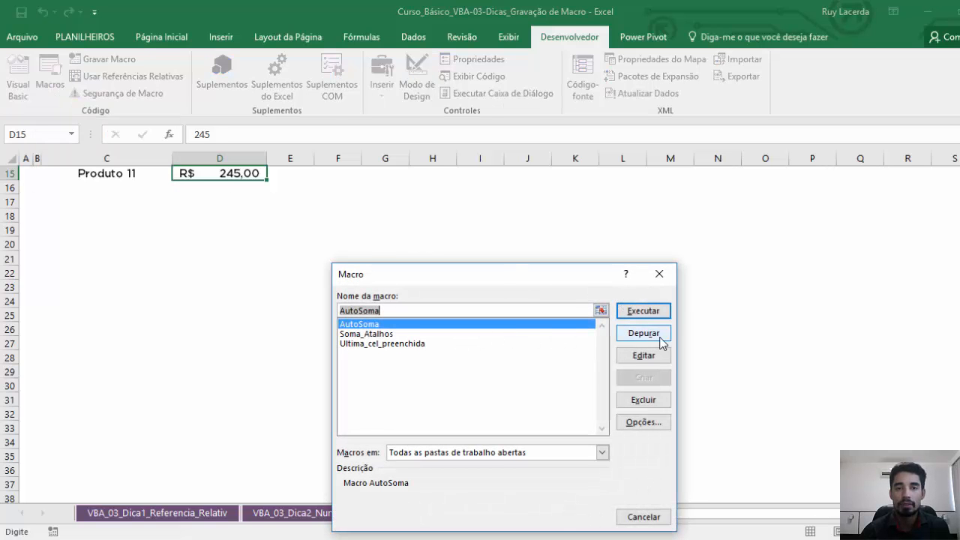
{"action": "left_click", "coordinate": [450, 345]}
{"action": "left_click", "coordinate": [644, 334]}
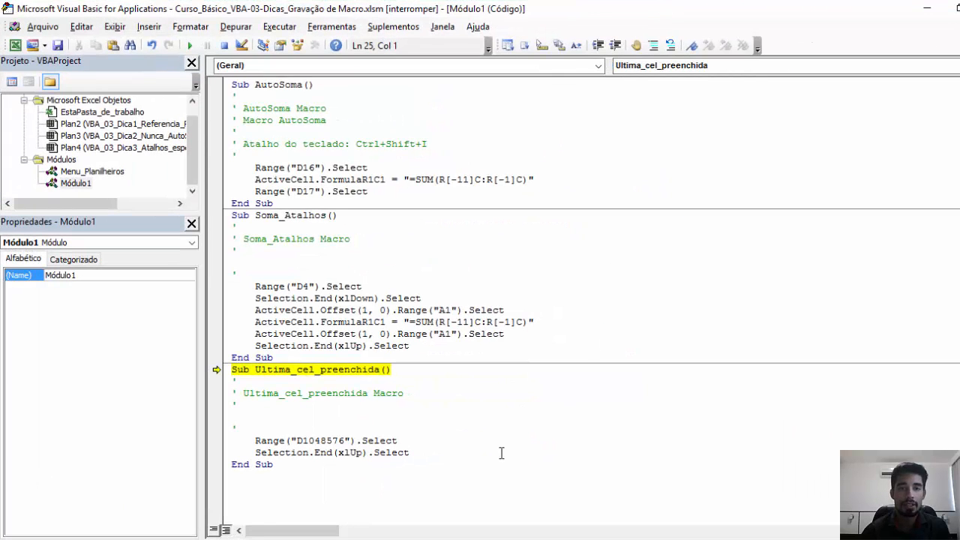
Examine the cell selection and End(xlUp) lines in the code of Ultima_cel_preenchida
{"action": "left_click_drag", "start_coordinate": [254, 443], "coordinate": [418, 444]}
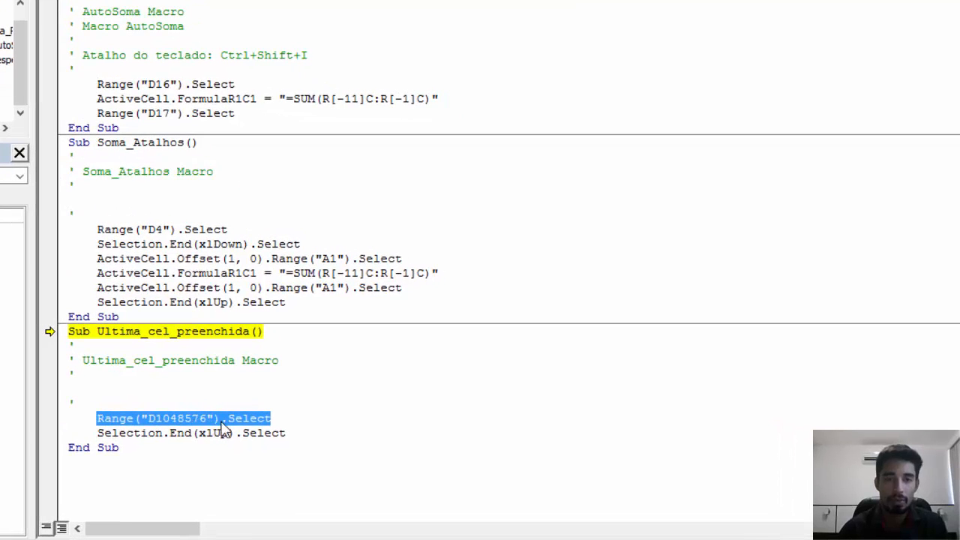
{"action": "left_click", "coordinate": [112, 432]}
{"action": "left_click_drag", "start_coordinate": [102, 433], "coordinate": [298, 437]}
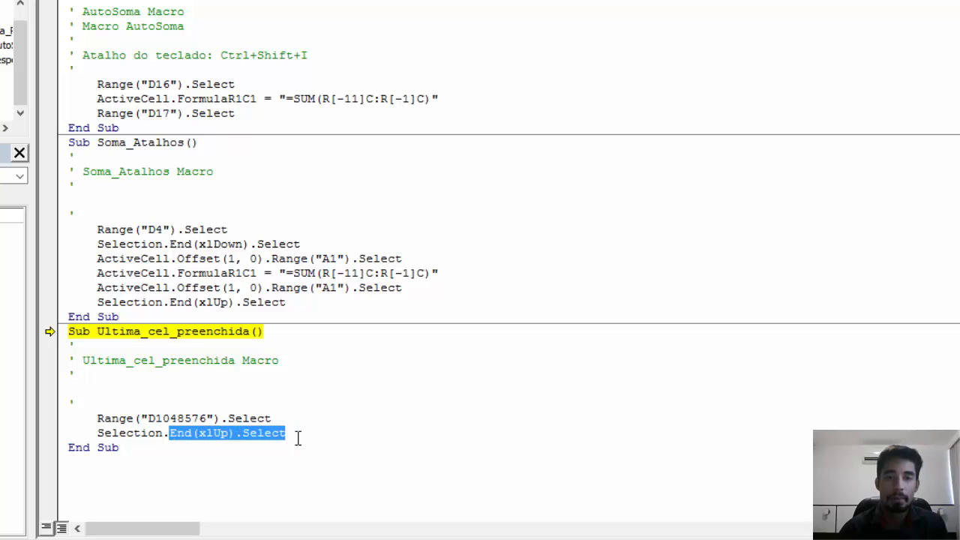
{"action": "left_click", "coordinate": [203, 433]}
{"action": "left_click_drag", "start_coordinate": [193, 433], "coordinate": [307, 438]}
{"action": "left_click_drag", "start_coordinate": [96, 435], "coordinate": [297, 437]}
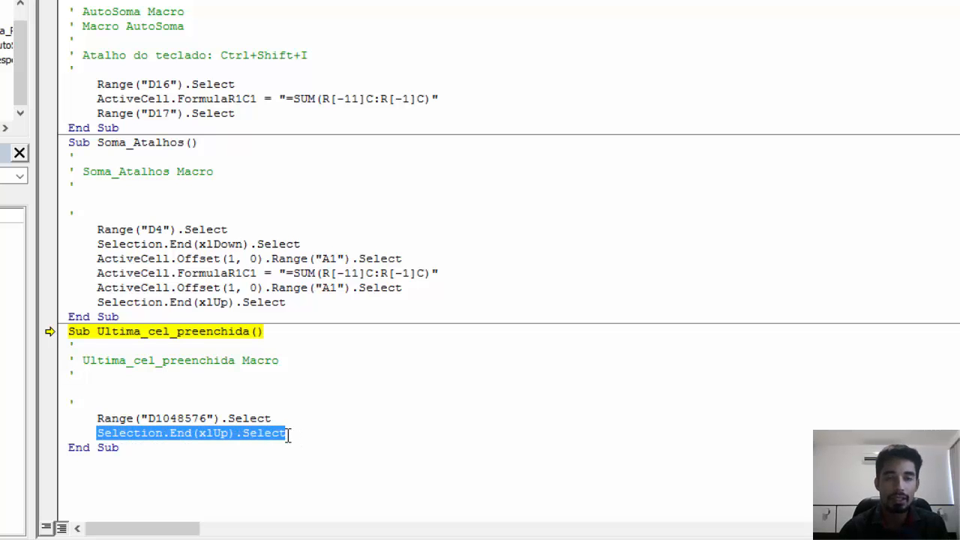
{"action": "left_click_drag", "start_coordinate": [147, 419], "coordinate": [214, 418]}
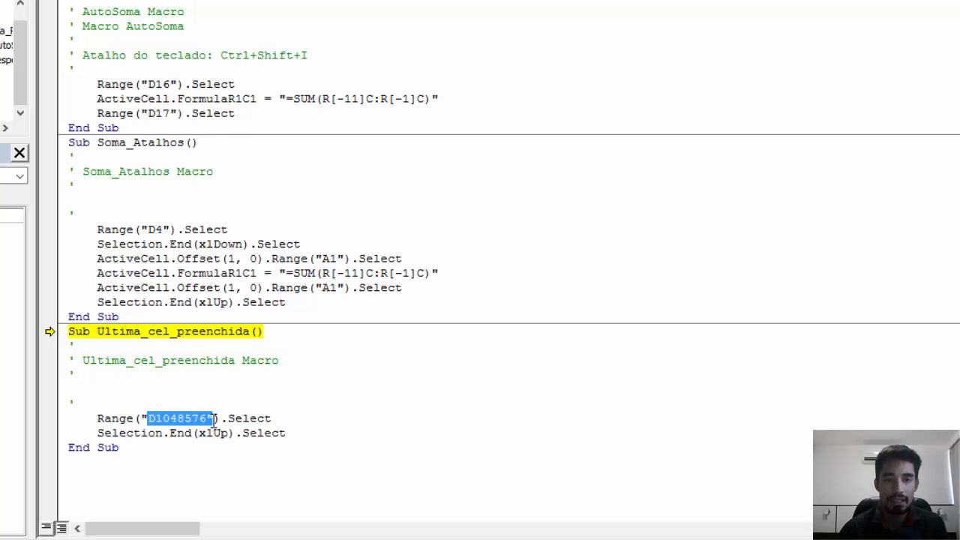